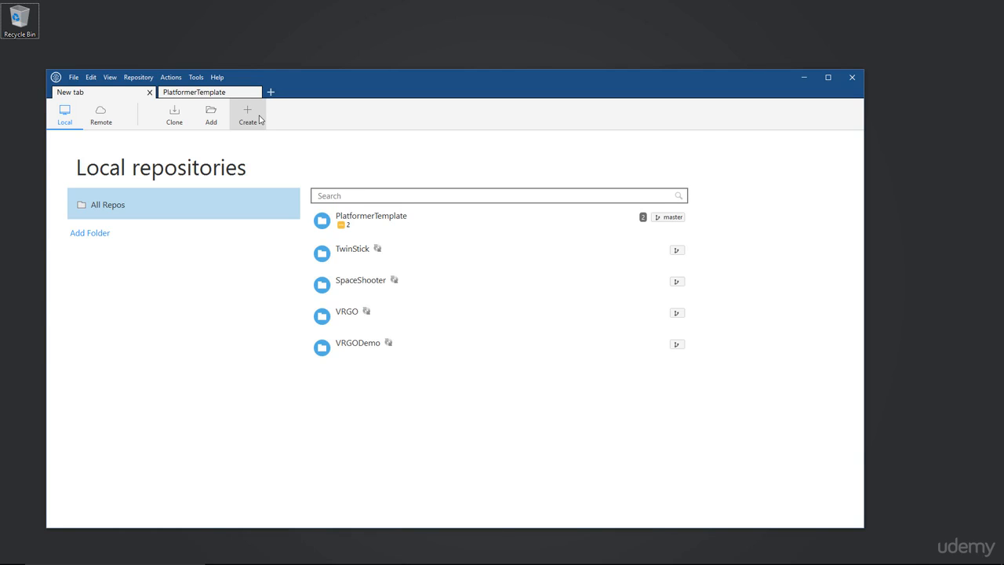
Start creating a local repository and set its destination path to the D:\Projects\UE4\NinjaDuel folder
{"action": "left_click", "coordinate": [260, 119]}
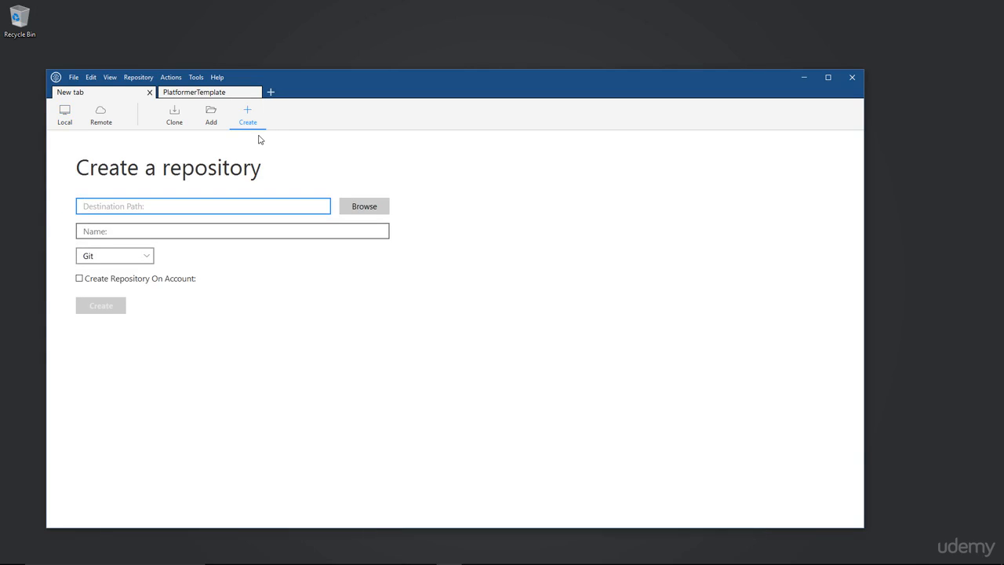
{"action": "left_click", "coordinate": [354, 208]}
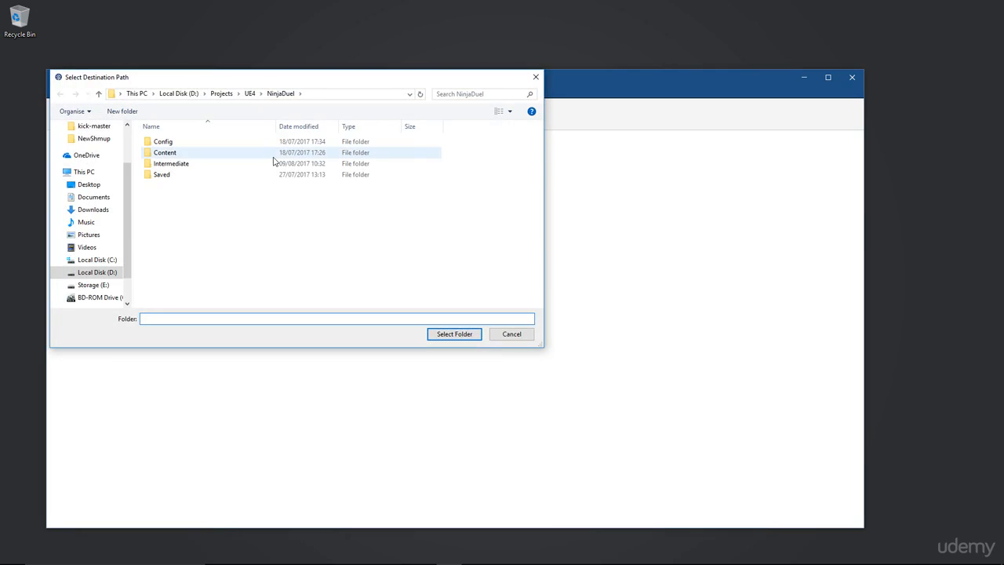
{"action": "left_click", "coordinate": [260, 93]}
{"action": "left_click", "coordinate": [249, 95]}
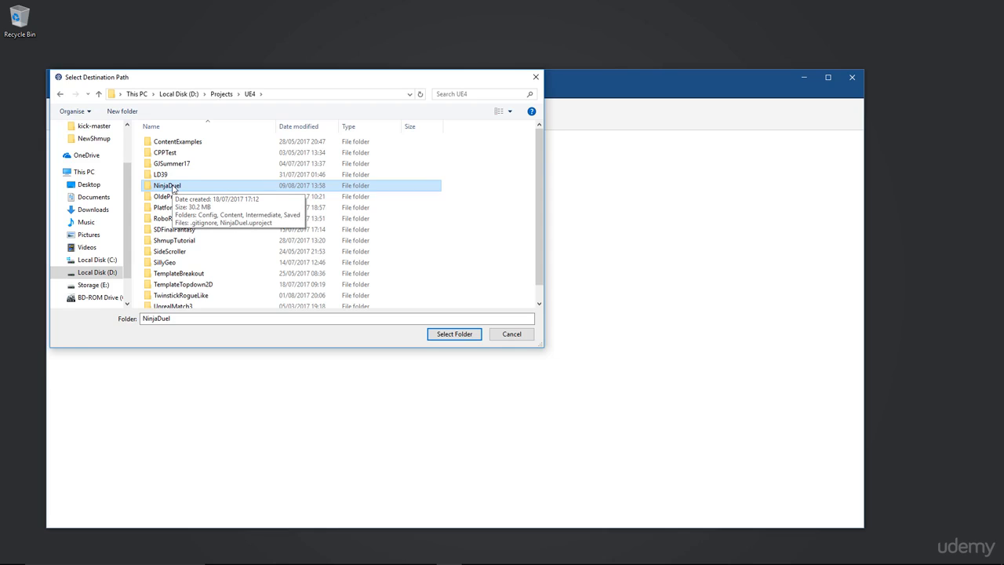
{"action": "left_click", "coordinate": [454, 334]}
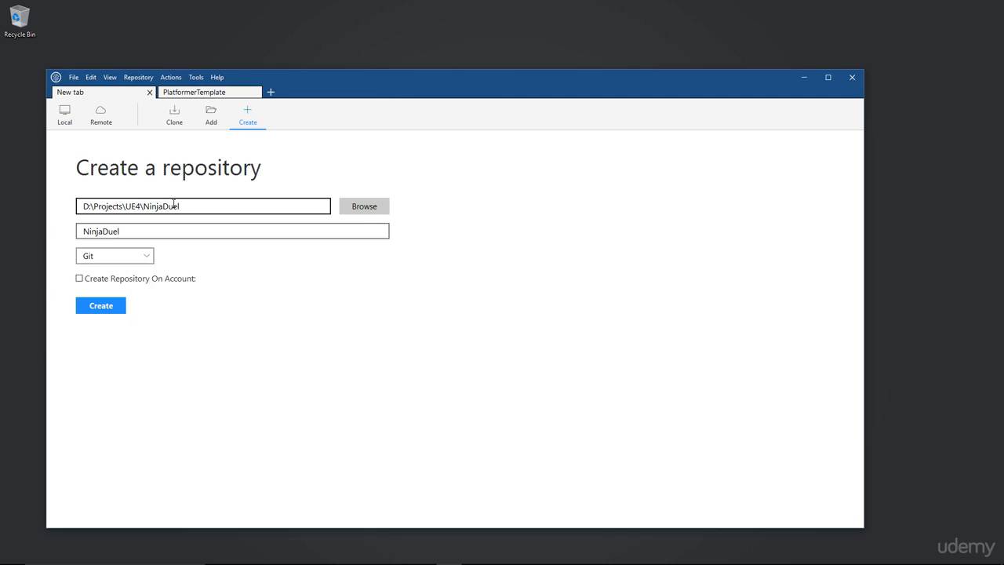
Copy the repository name NinjaDuel, keep Git as the type, and create the repository inside the existing folder
{"action": "left_click_drag", "start_coordinate": [146, 233], "coordinate": [80, 230]}
{"action": "key", "text": "ctrl+c"}
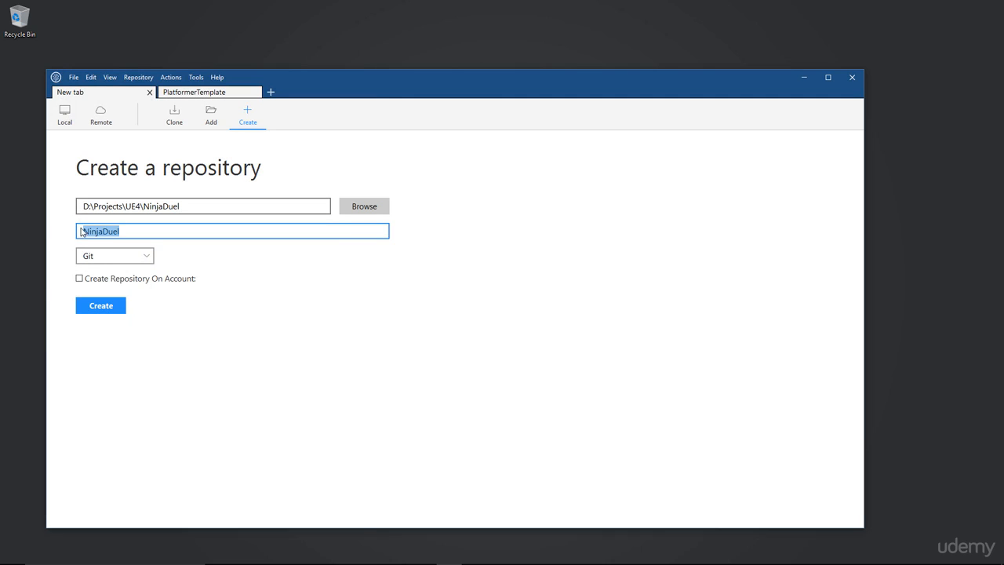
{"action": "left_click", "coordinate": [113, 258]}
{"action": "left_click", "coordinate": [108, 259]}
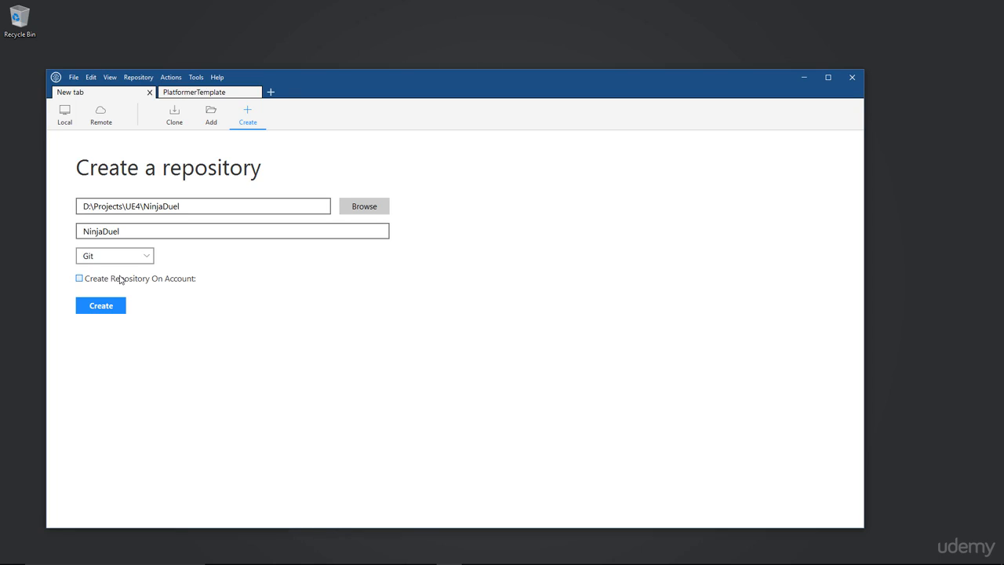
{"action": "left_click", "coordinate": [101, 307]}
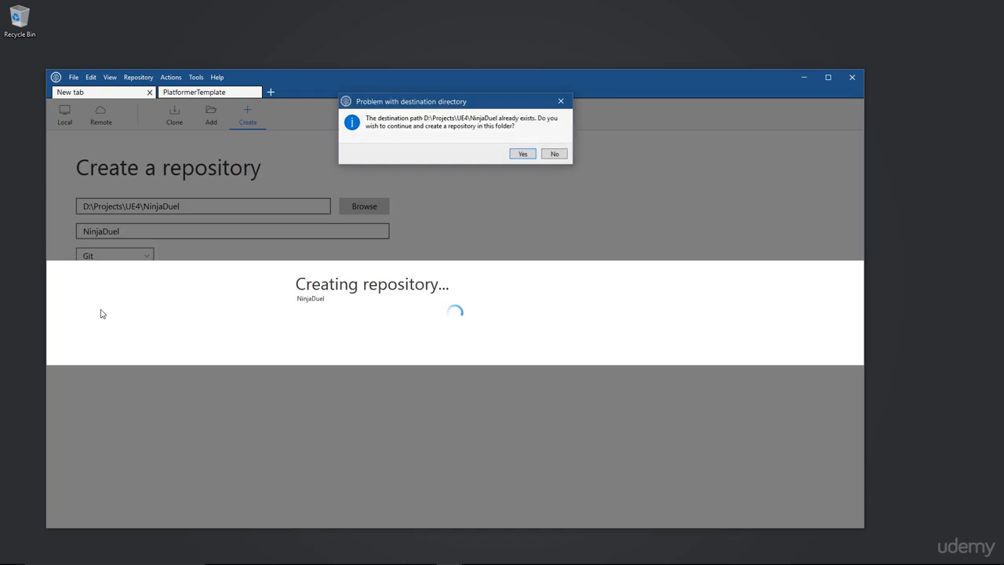
{"action": "left_click", "coordinate": [523, 154]}
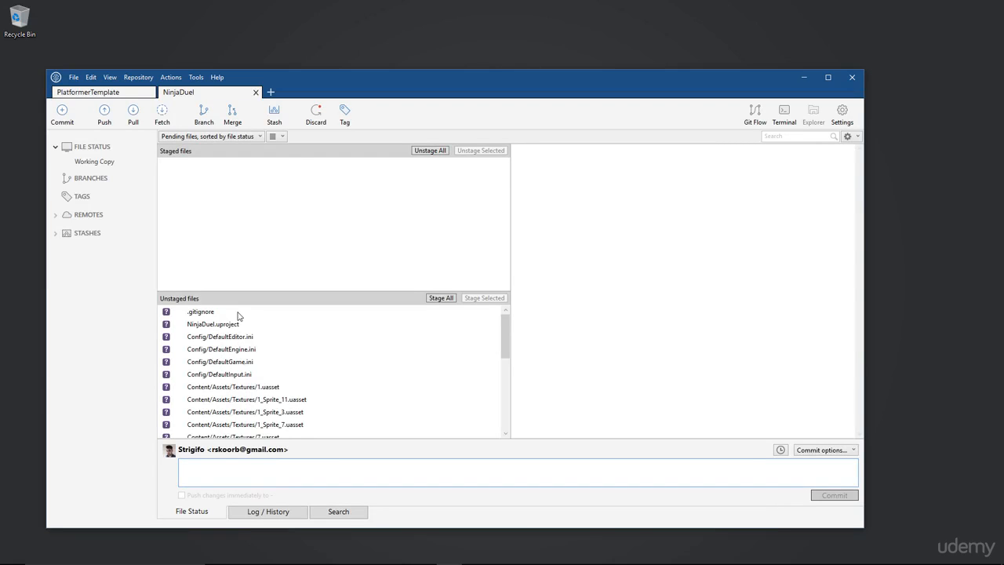
Stage only the .gitignore file from the unstaged files and check the remaining project files
{"action": "scroll", "coordinate": [266, 400], "scroll_direction": "down", "scroll_amount": 5}
{"action": "scroll", "coordinate": [267, 361], "scroll_direction": "up", "scroll_amount": 5}
{"action": "left_click", "coordinate": [218, 316]}
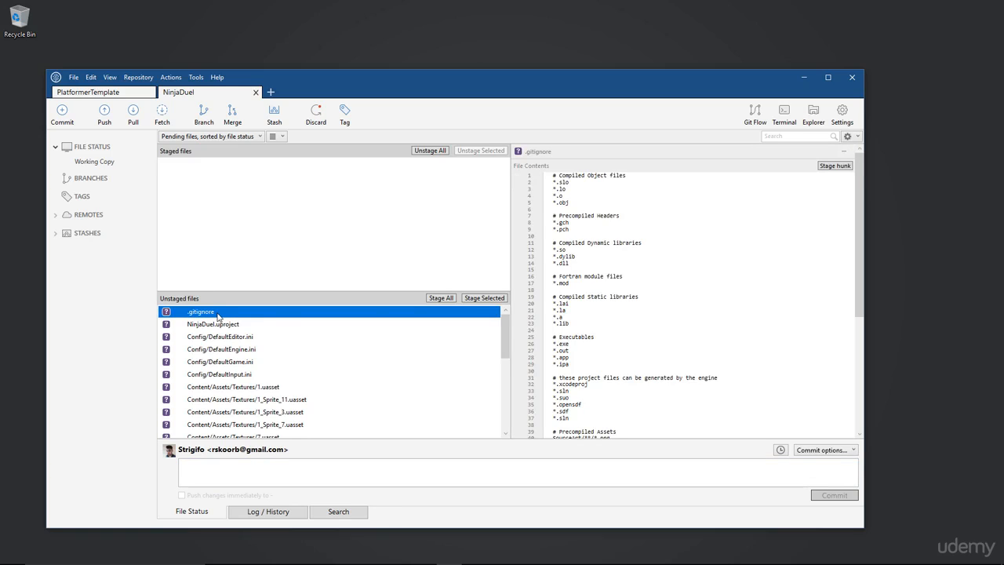
{"action": "left_click", "coordinate": [476, 298]}
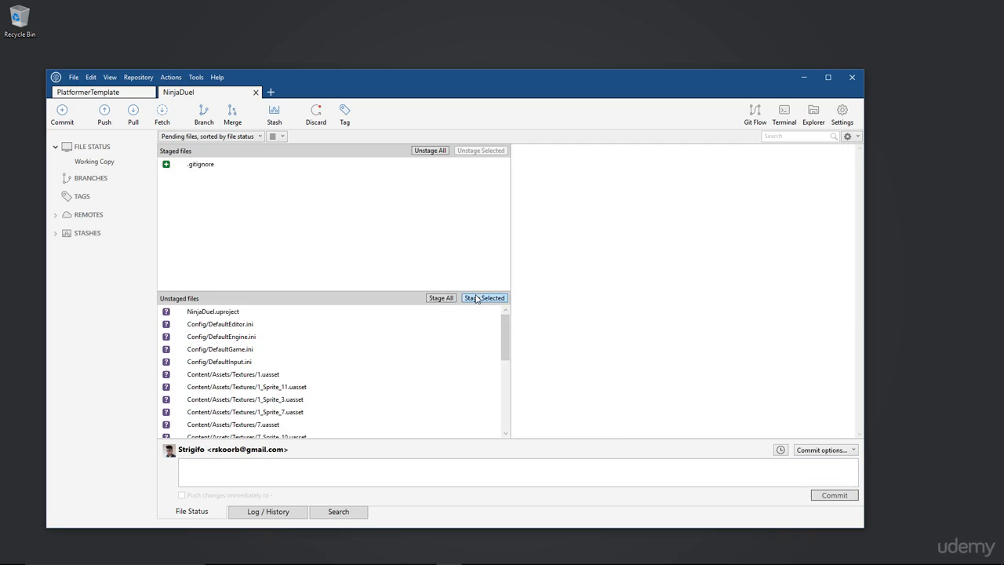
{"action": "scroll", "coordinate": [478, 335], "scroll_direction": "down", "scroll_amount": 5}
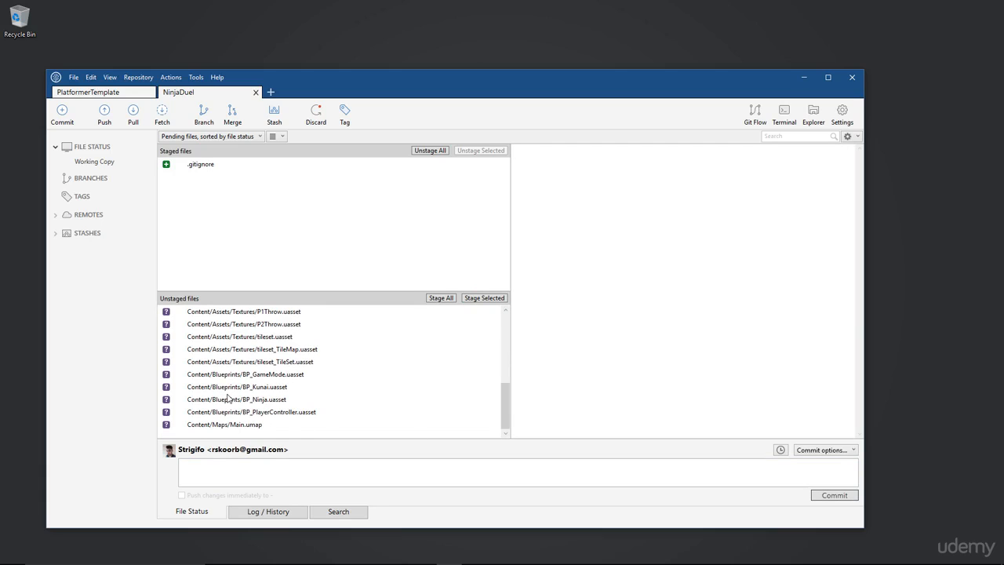
{"action": "scroll", "coordinate": [239, 344], "scroll_direction": "up", "scroll_amount": 5}
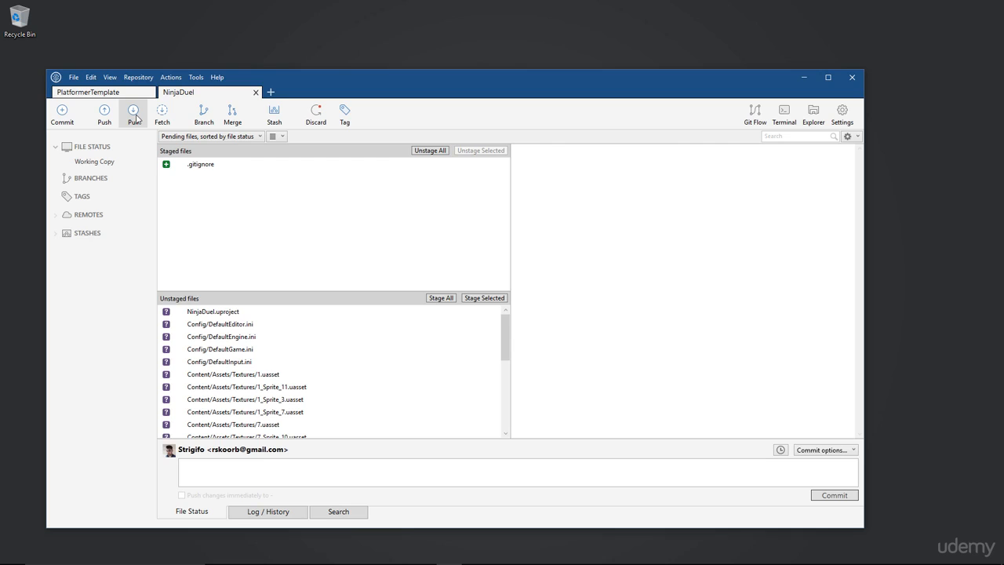
{"action": "left_click", "coordinate": [106, 112]}
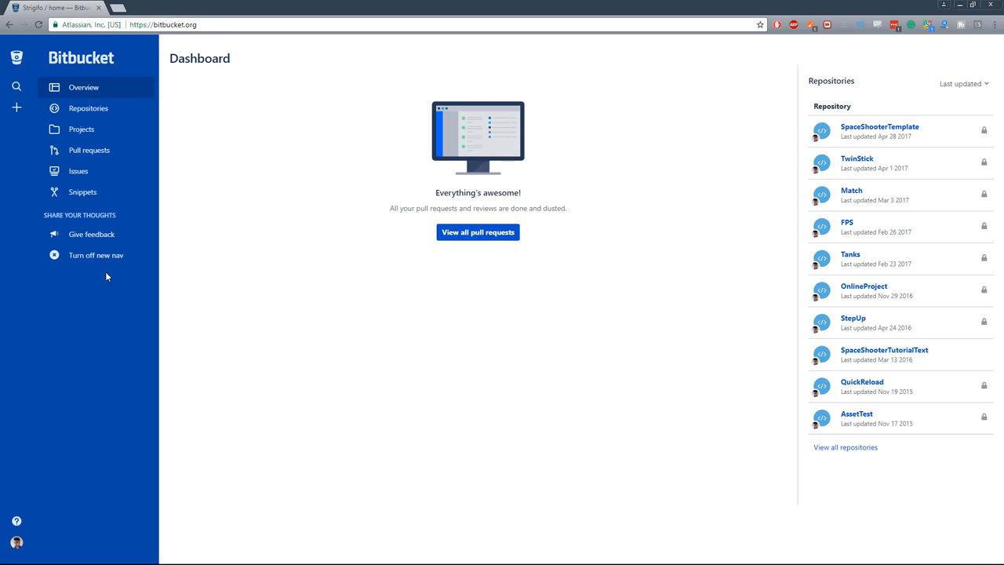
On the Bitbucket website, create a private Git repository using the copied name NinjaDuel
{"action": "left_click", "coordinate": [17, 108]}
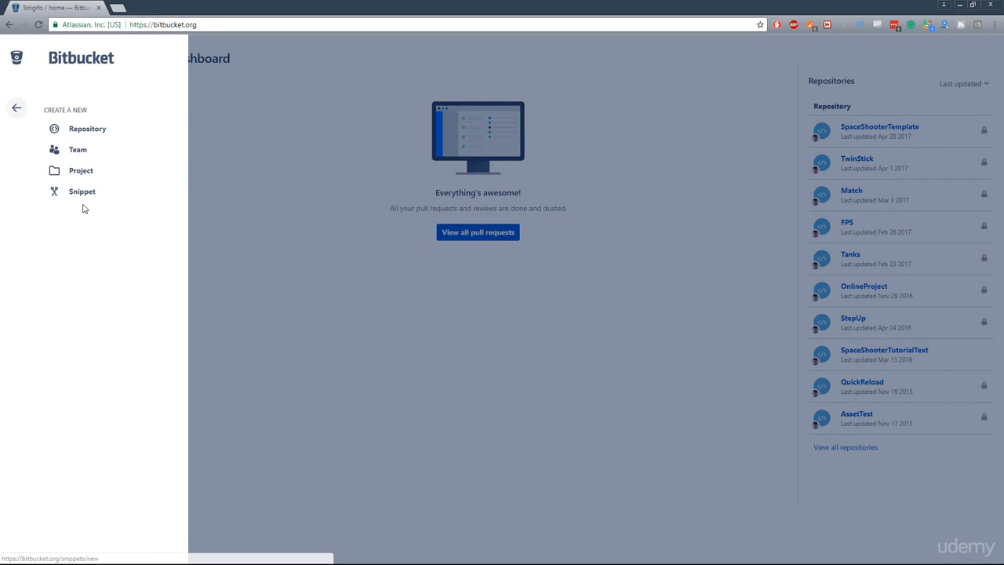
{"action": "left_click", "coordinate": [95, 141]}
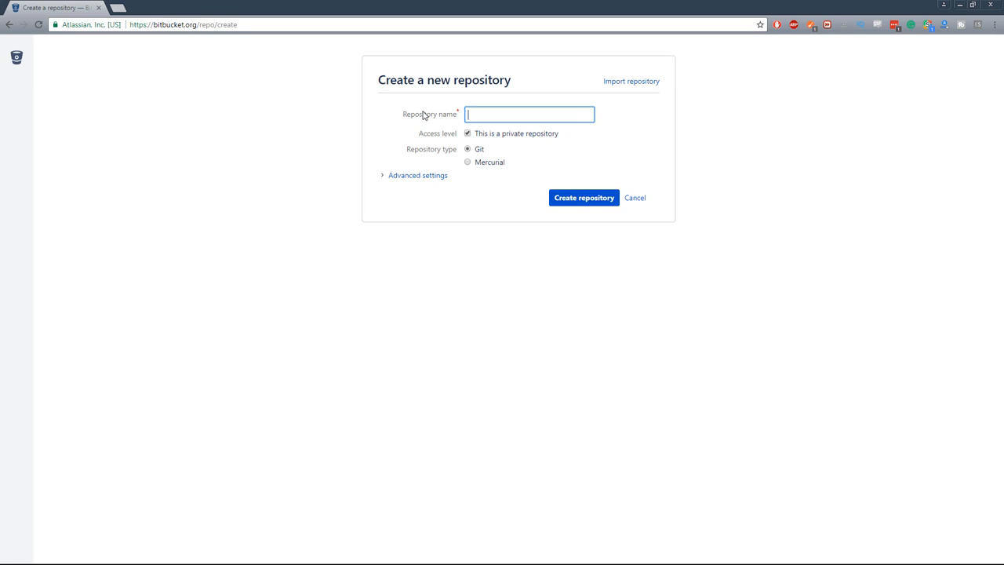
{"action": "key", "text": "ctrl+v"}
{"action": "left_click", "coordinate": [572, 204]}
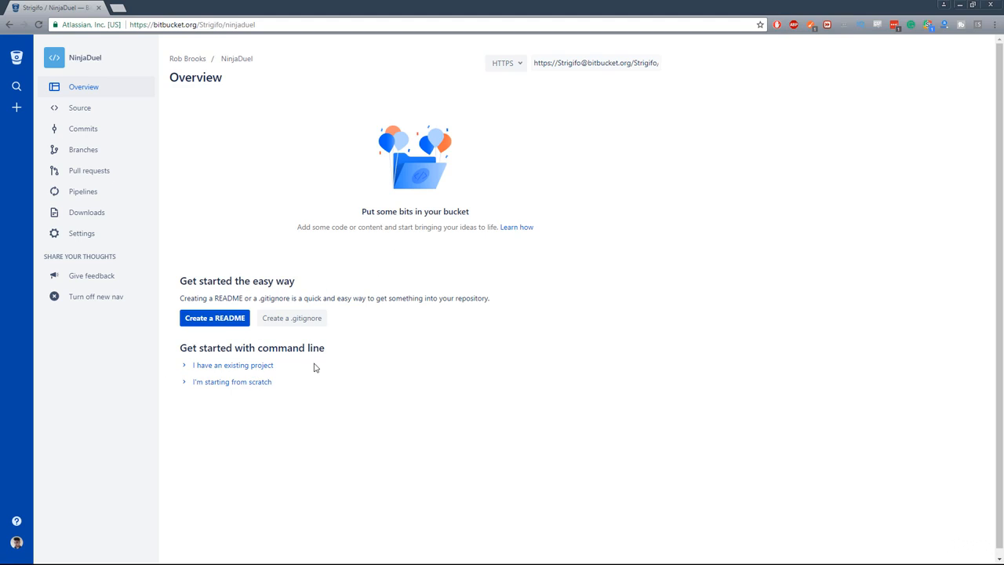
Show the command-line instructions for connecting an existing project and dismiss the feedback survey
{"action": "left_click", "coordinate": [196, 367]}
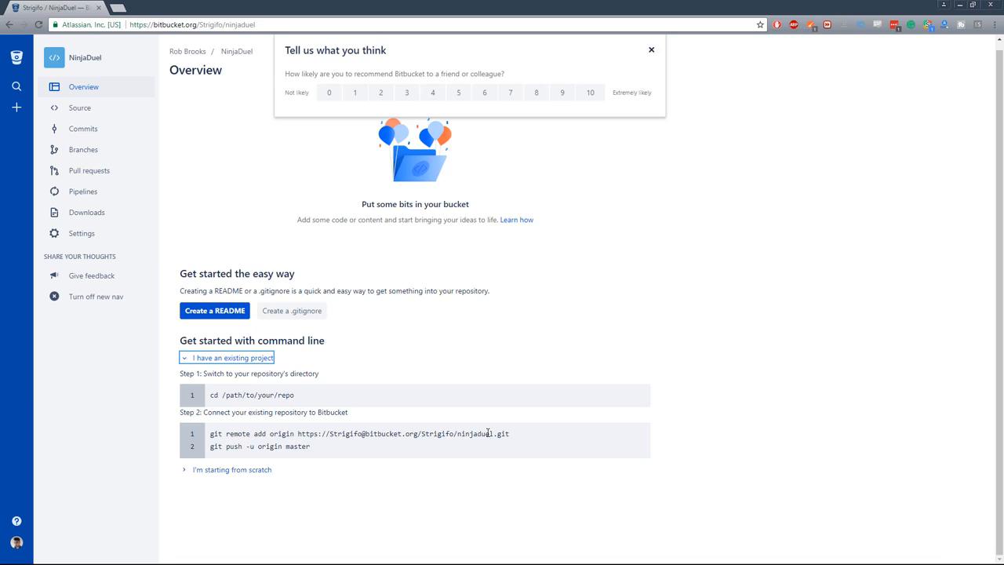
{"action": "left_click", "coordinate": [651, 50]}
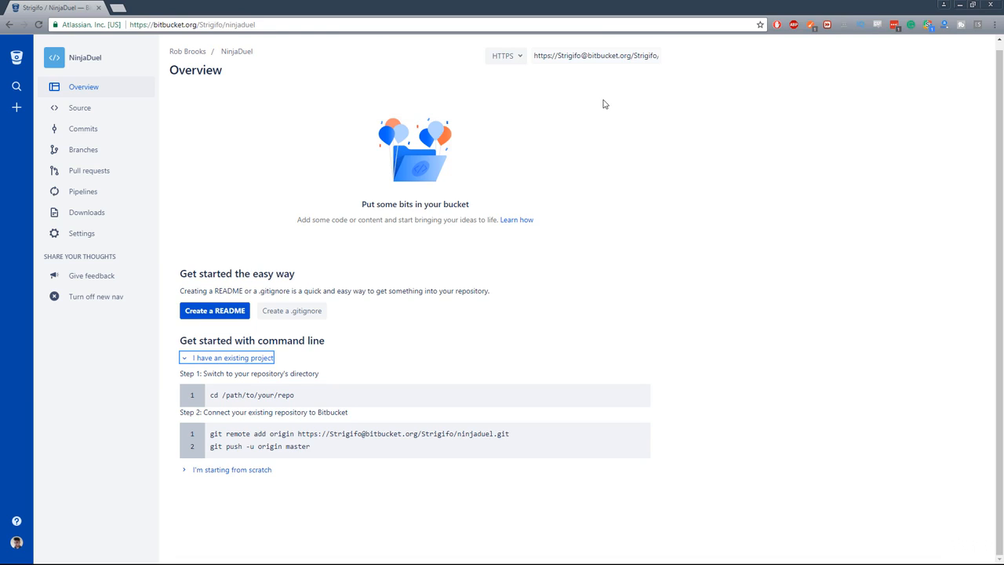
{"action": "left_click_drag", "start_coordinate": [205, 394], "coordinate": [326, 396]}
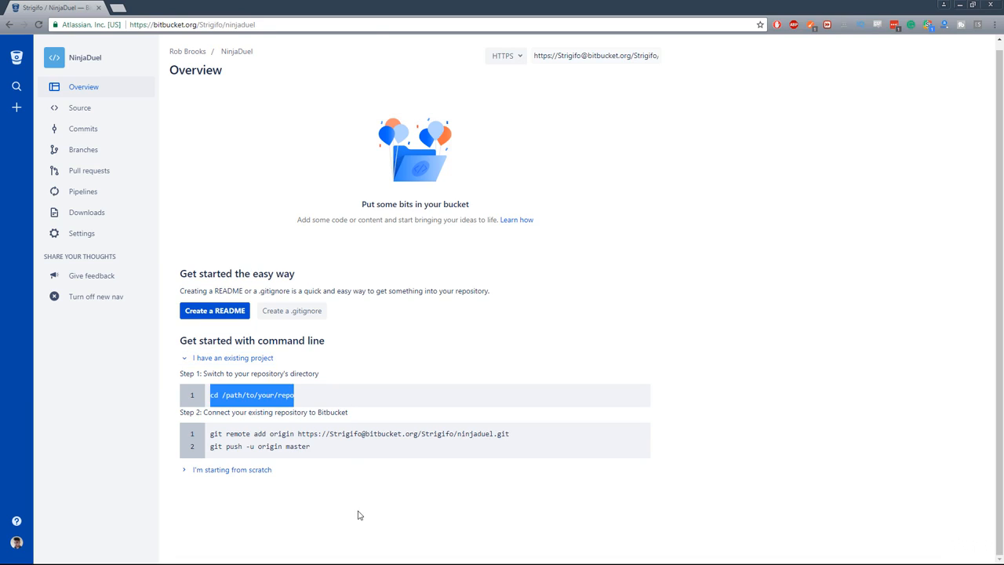
Open a terminal from Sourcetree for the NinjaDuel repository, run Bitbucket's "git remote add origin" command for ninjaduel.git, and return to Sourcetree
{"action": "left_click", "coordinate": [443, 559]}
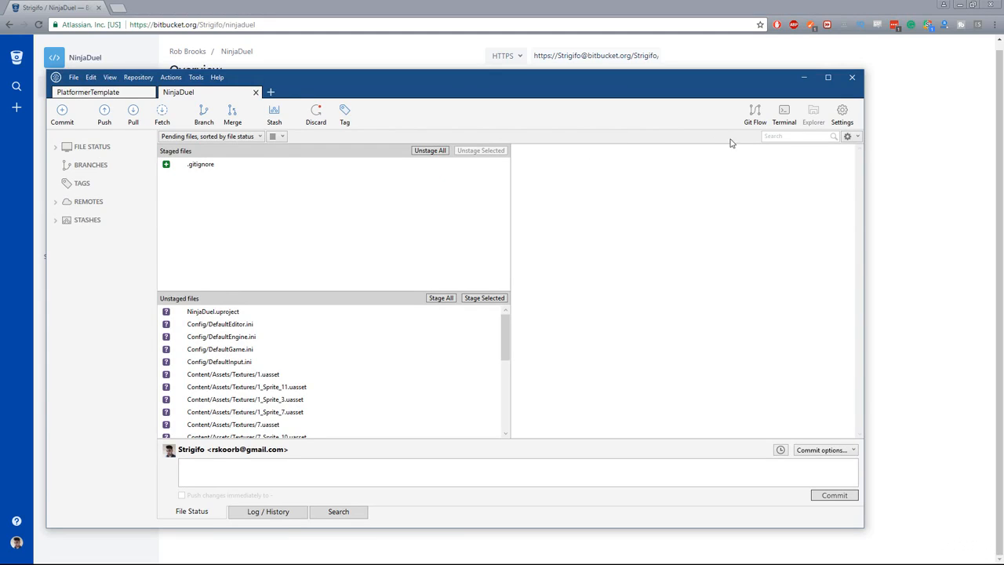
{"action": "left_click", "coordinate": [787, 118]}
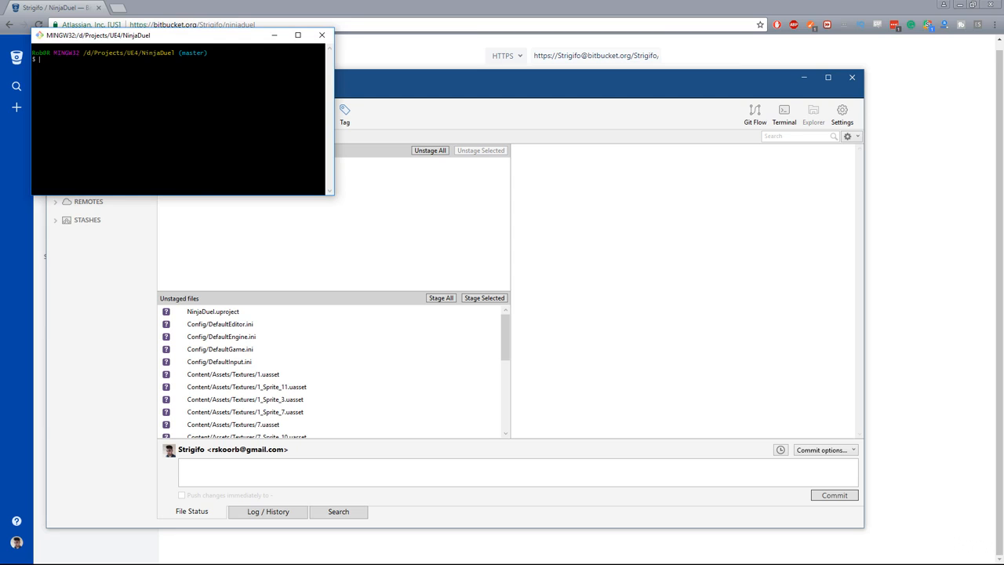
{"action": "left_click", "coordinate": [876, 159]}
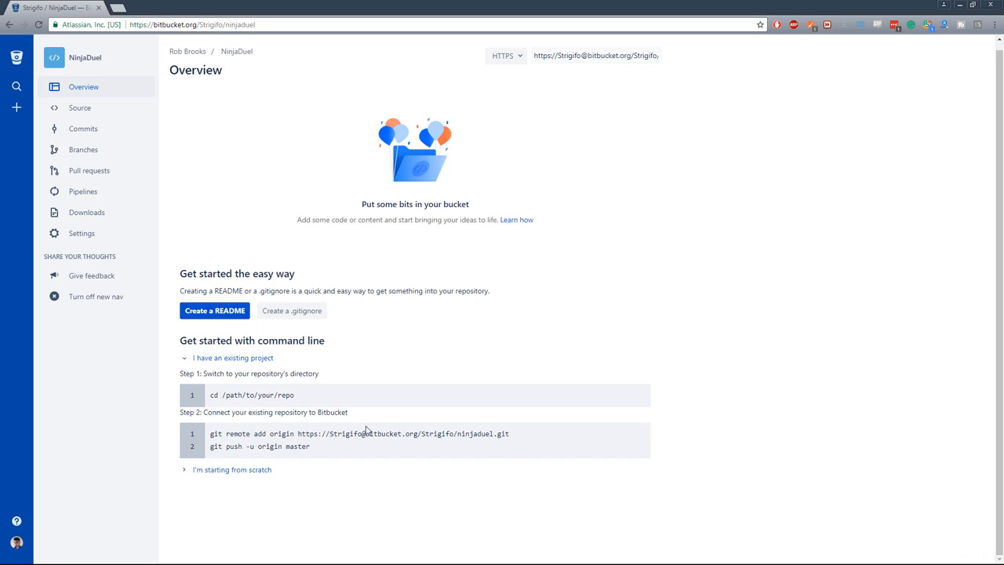
{"action": "left_click_drag", "start_coordinate": [294, 395], "coordinate": [213, 394]}
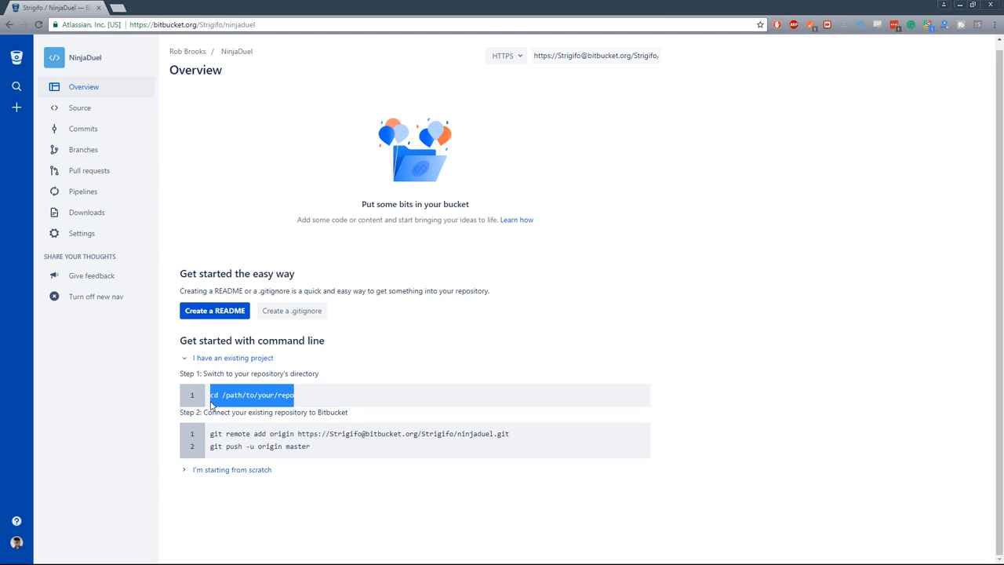
{"action": "left_click_drag", "start_coordinate": [211, 434], "coordinate": [520, 434]}
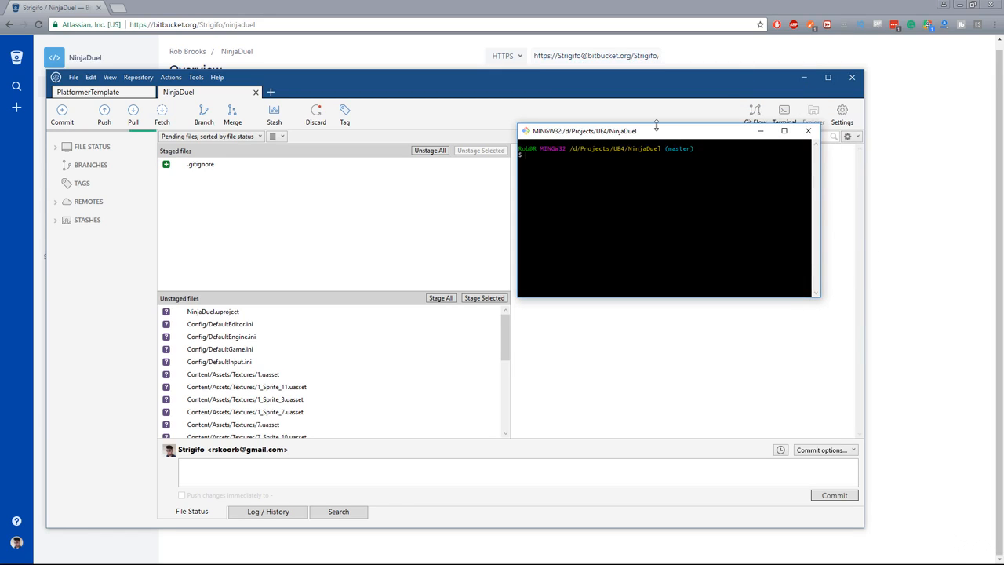
{"action": "key", "text": "shift+Insert"}
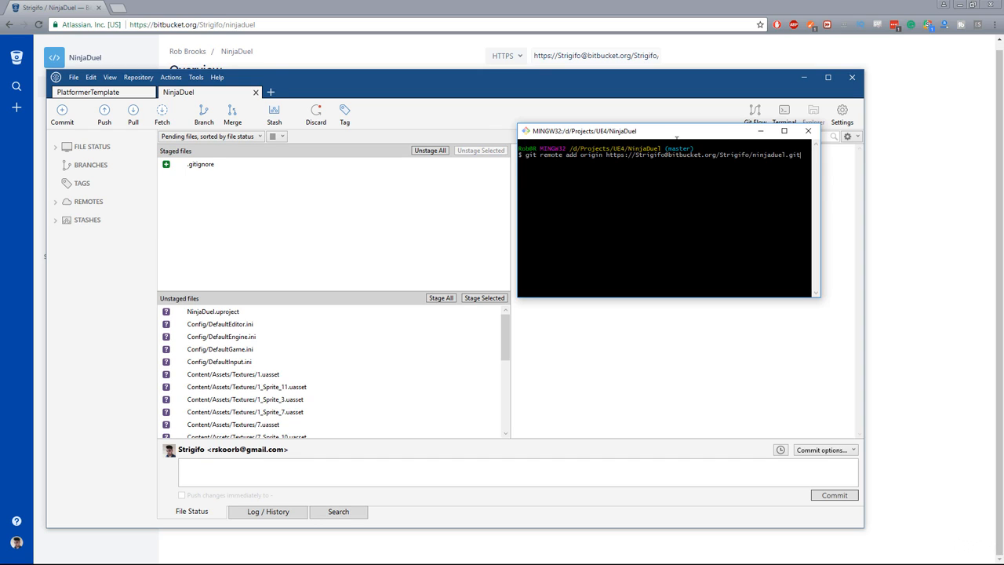
{"action": "key", "text": "Return"}
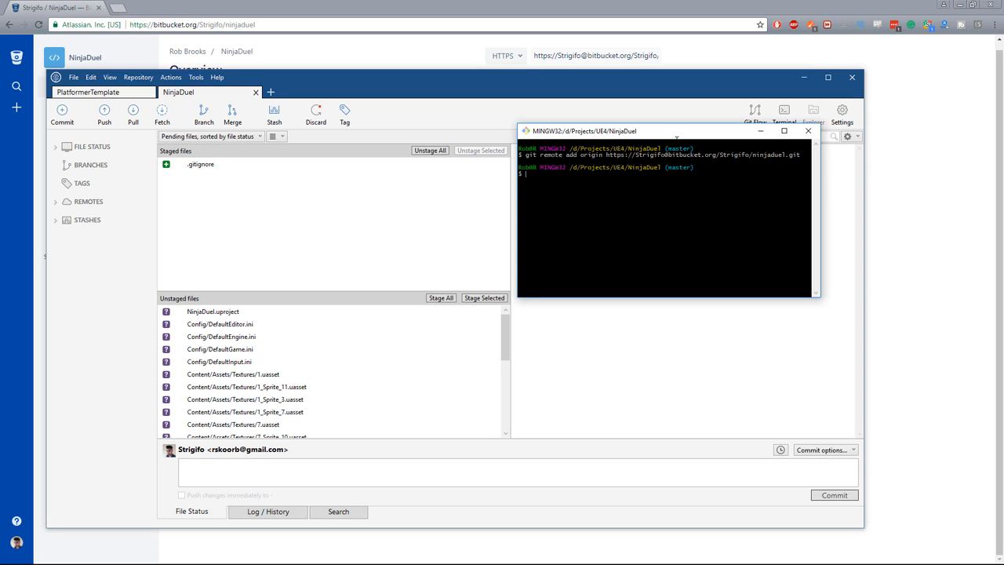
{"action": "left_click_drag", "start_coordinate": [632, 155], "coordinate": [792, 148]}
{"action": "left_click", "coordinate": [459, 43]}
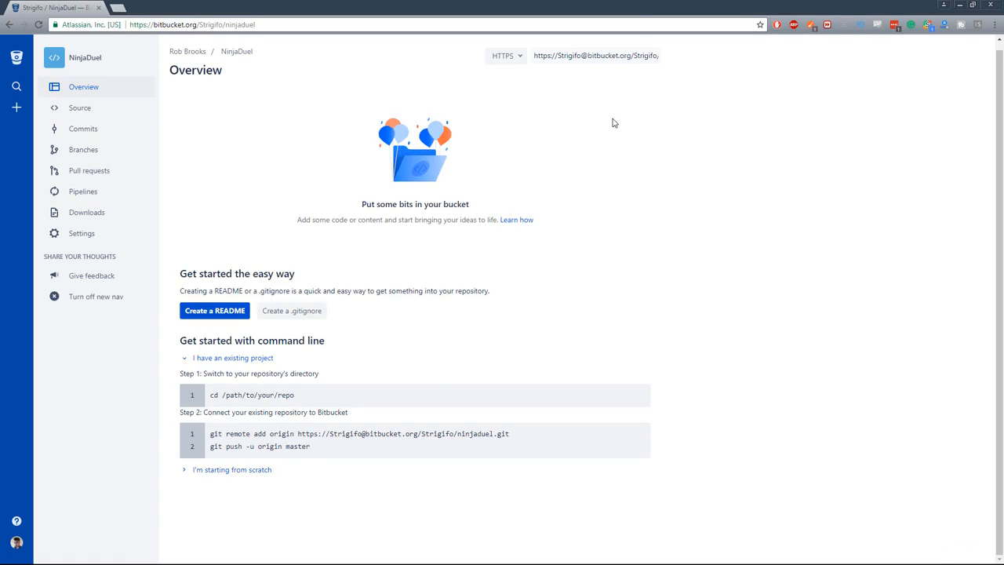
{"action": "key", "text": "alt+Tab"}
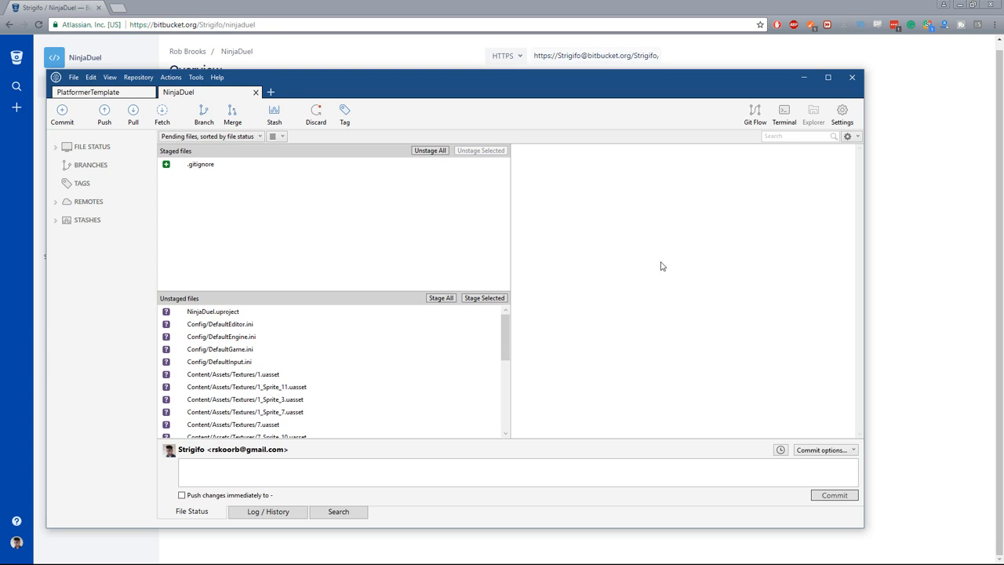
Stage all remaining project files and commit them with the message "Init"
{"action": "left_click", "coordinate": [271, 466]}
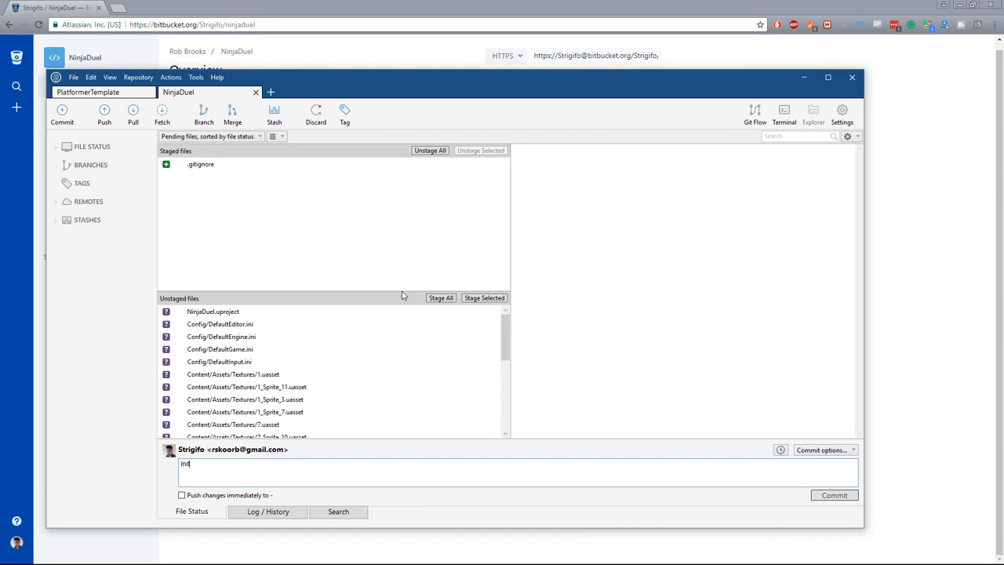
{"action": "left_click", "coordinate": [464, 298]}
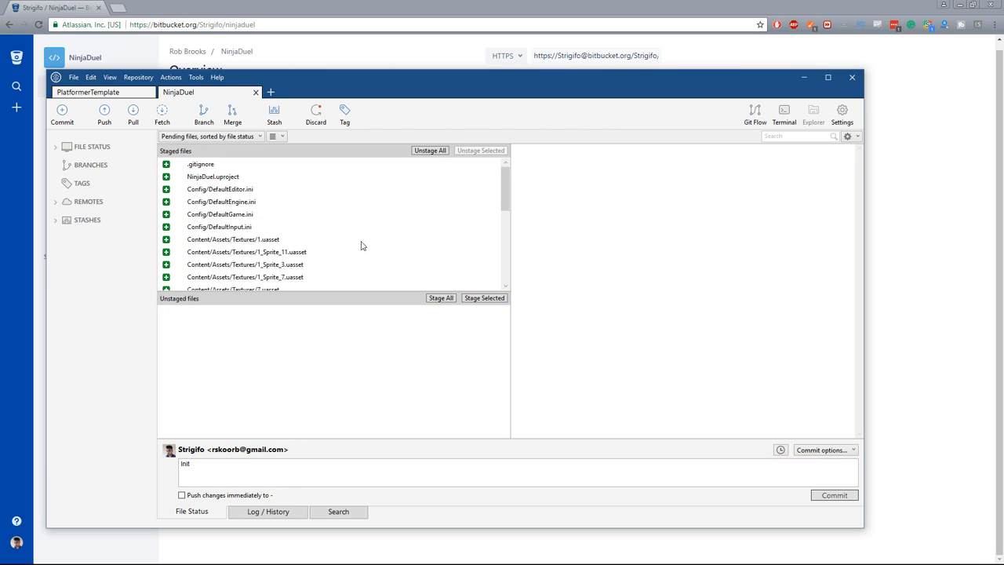
{"action": "left_click", "coordinate": [833, 495]}
Push the local master branch to master on the origin remote, with tracking and all tags included
{"action": "left_click", "coordinate": [103, 116]}
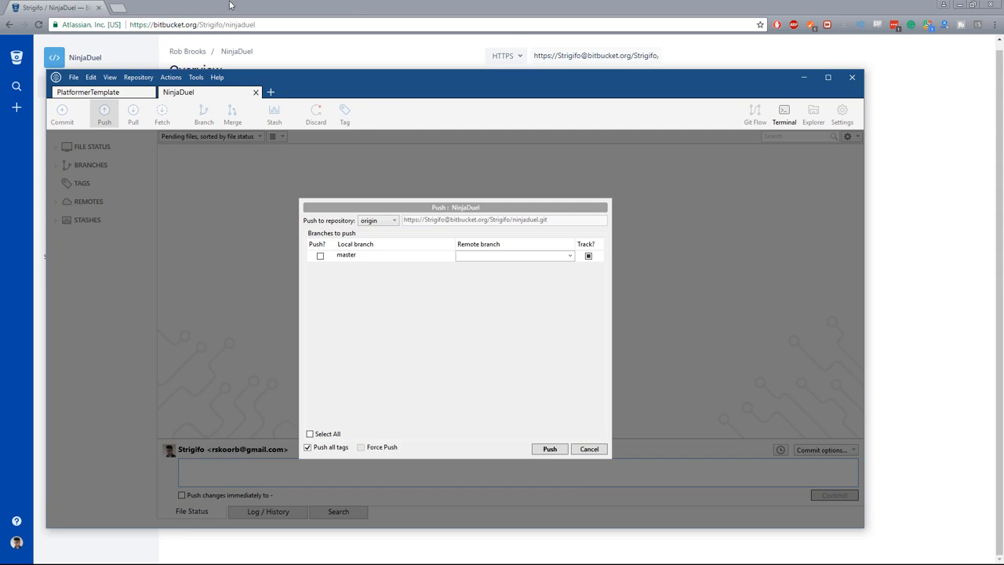
{"action": "left_click", "coordinate": [320, 255]}
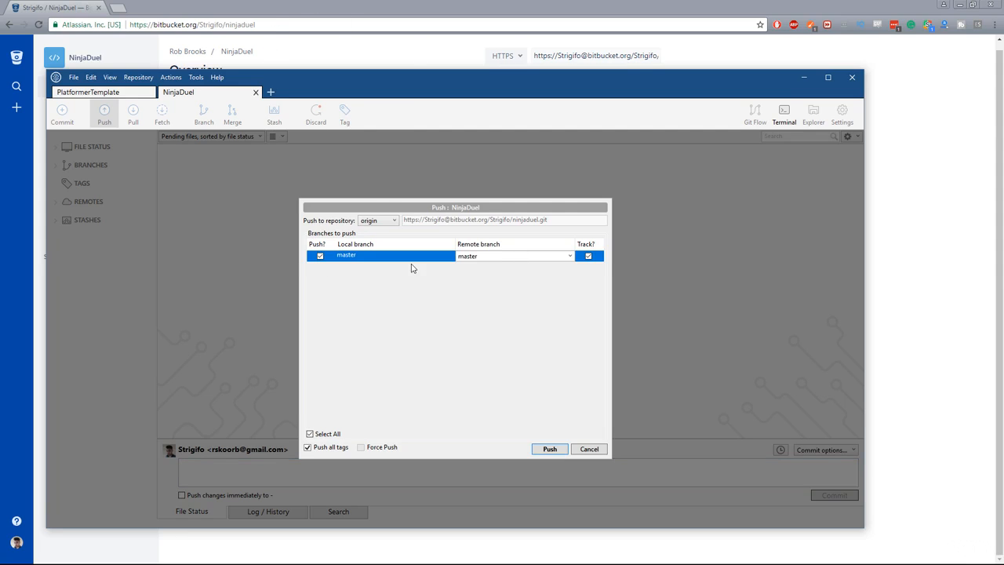
{"action": "left_click", "coordinate": [549, 449]}
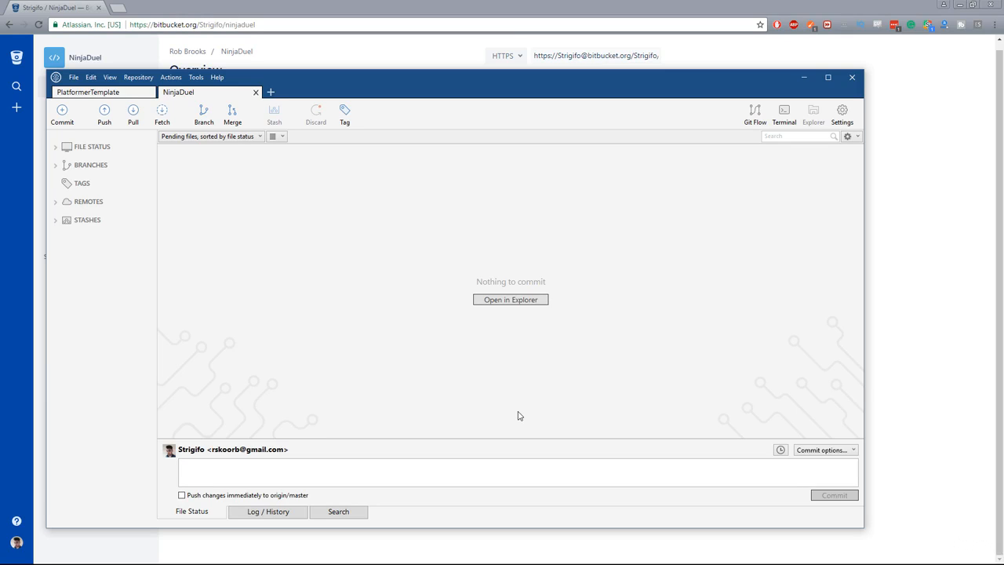
Expand the branches list and examine the files included in the Init commit on master
{"action": "left_click", "coordinate": [144, 168]}
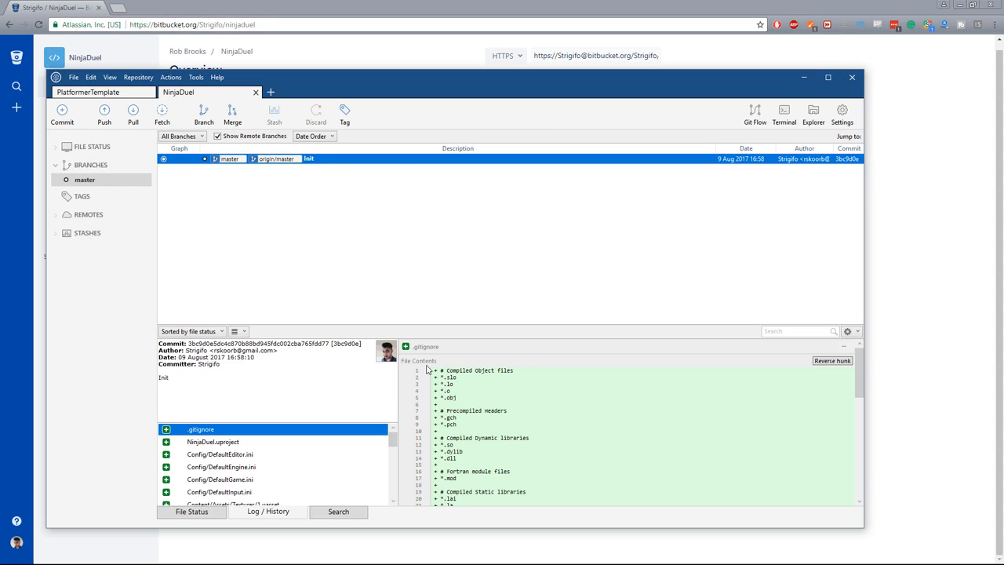
{"action": "scroll", "coordinate": [267, 431], "scroll_direction": "down", "scroll_amount": 5}
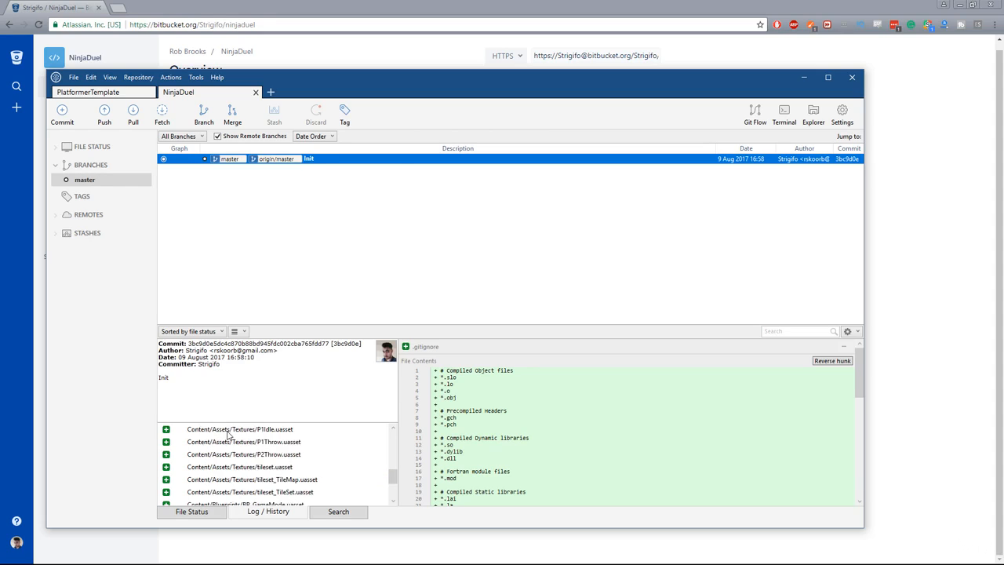
Switch to the NinjaDuel repository on Bitbucket, open the Init commit from its commit history, and review the list of changed files
{"action": "scroll", "coordinate": [317, 463], "scroll_direction": "up", "scroll_amount": 3}
{"action": "left_click", "coordinate": [314, 7]}
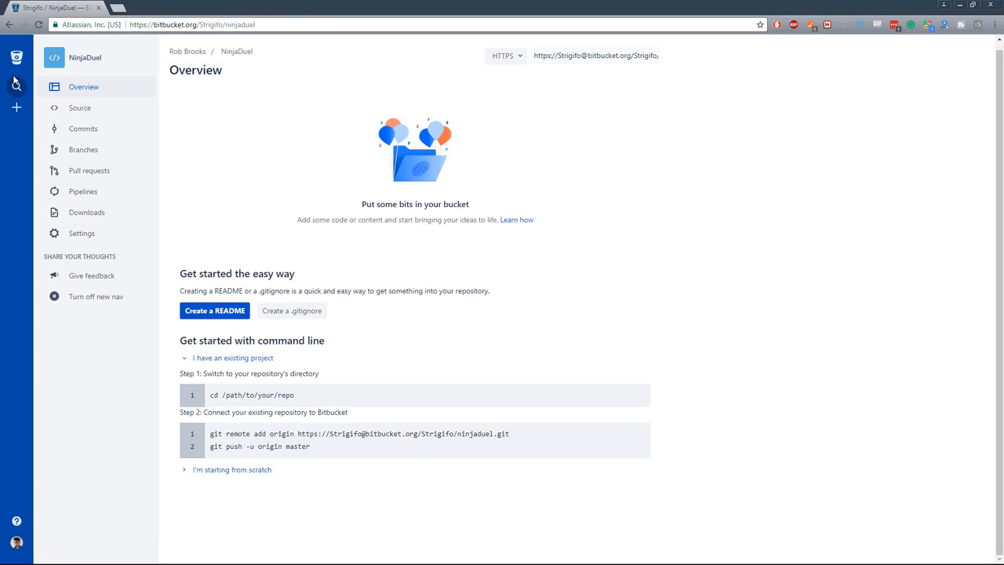
{"action": "left_click", "coordinate": [112, 130]}
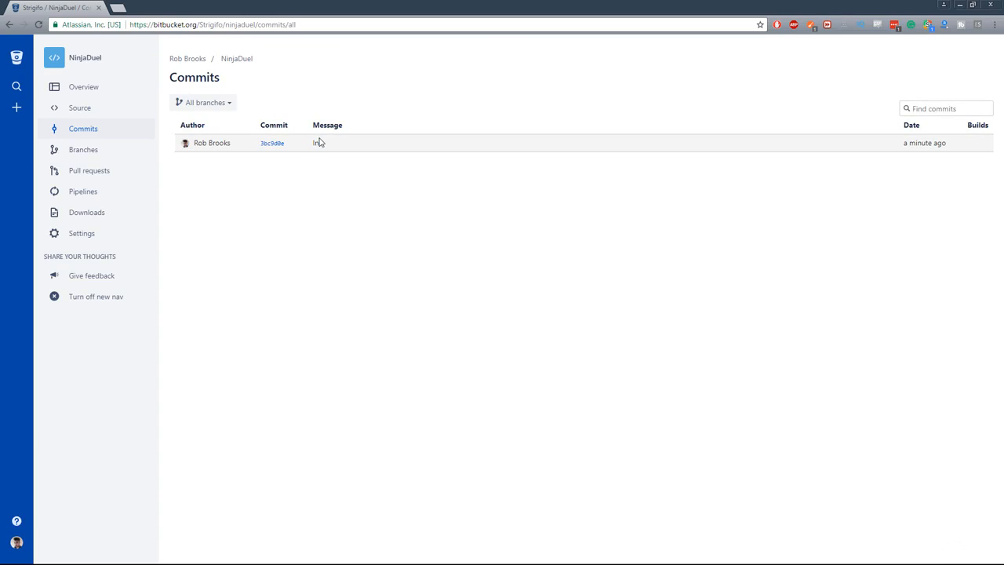
{"action": "left_click", "coordinate": [270, 145]}
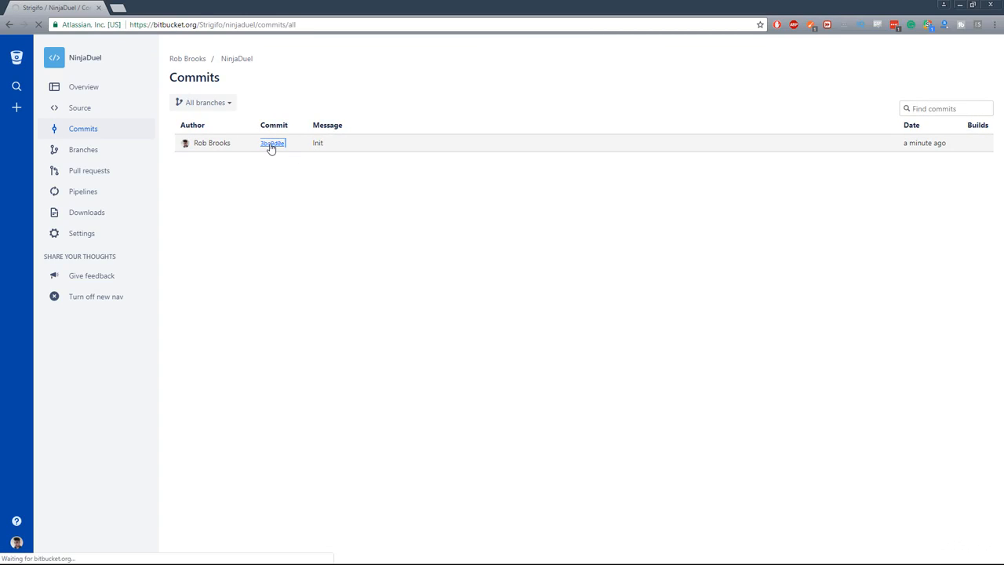
{"action": "scroll", "coordinate": [338, 329], "scroll_direction": "down", "scroll_amount": 2}
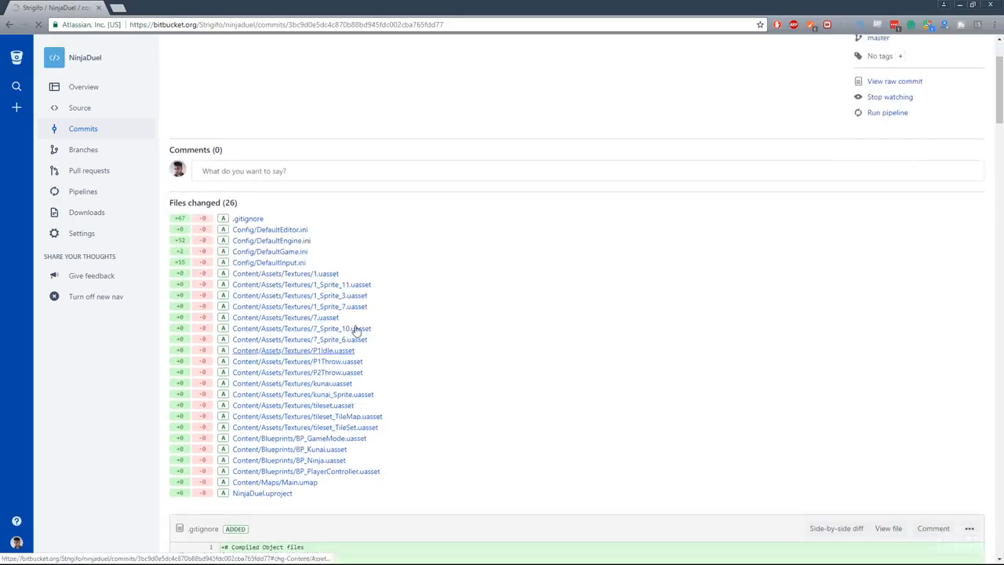
{"action": "scroll", "coordinate": [355, 329], "scroll_direction": "down", "scroll_amount": 2}
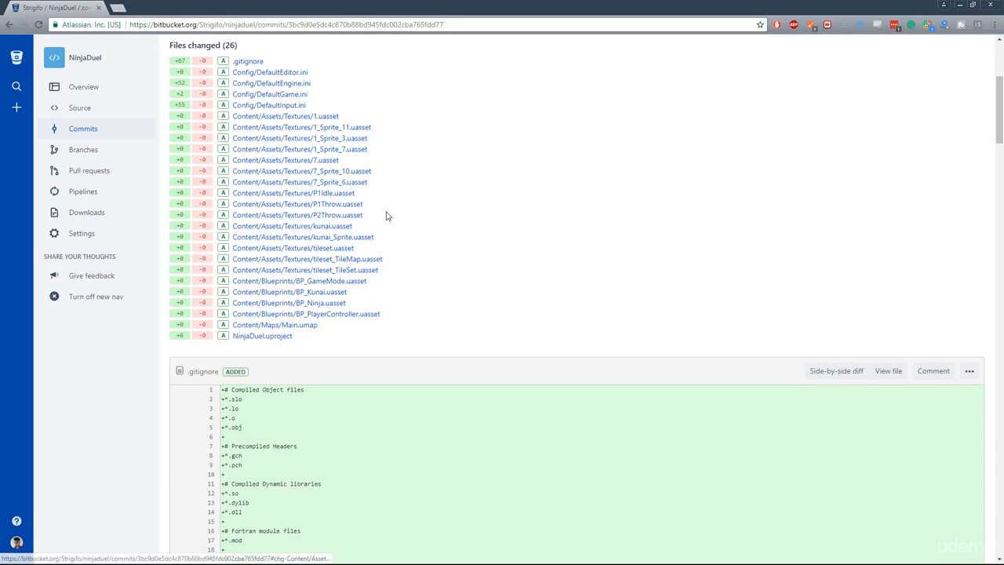
{"action": "scroll", "coordinate": [439, 298], "scroll_direction": "up", "scroll_amount": 4}
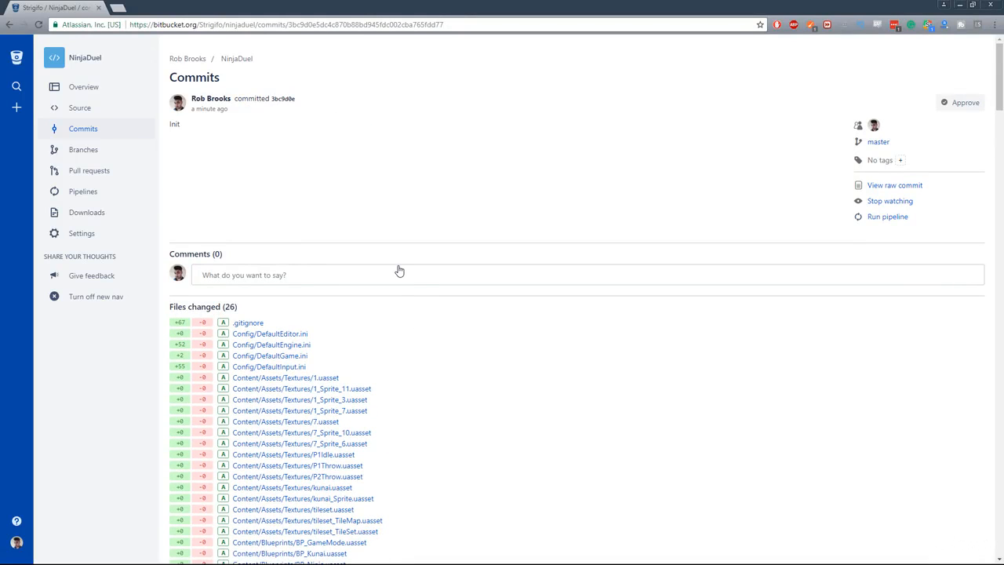